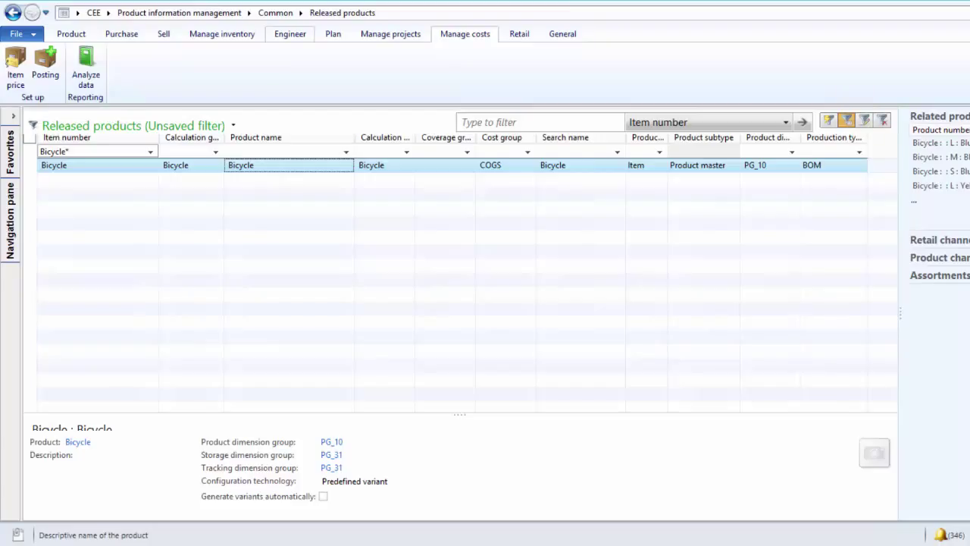
Step: Open the Bicycle's BOM lines and set the Frame line's constant scrap to 1
click(290, 33)
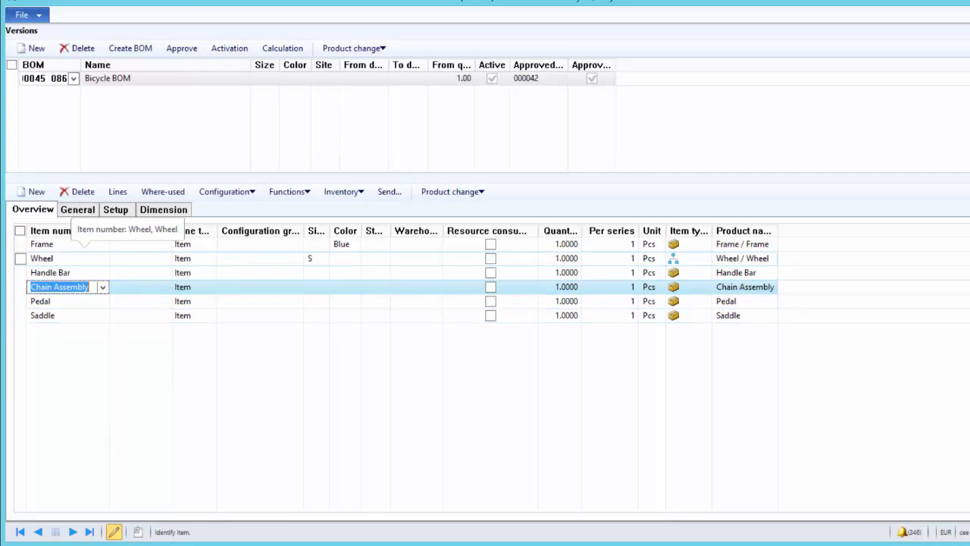
click(85, 243)
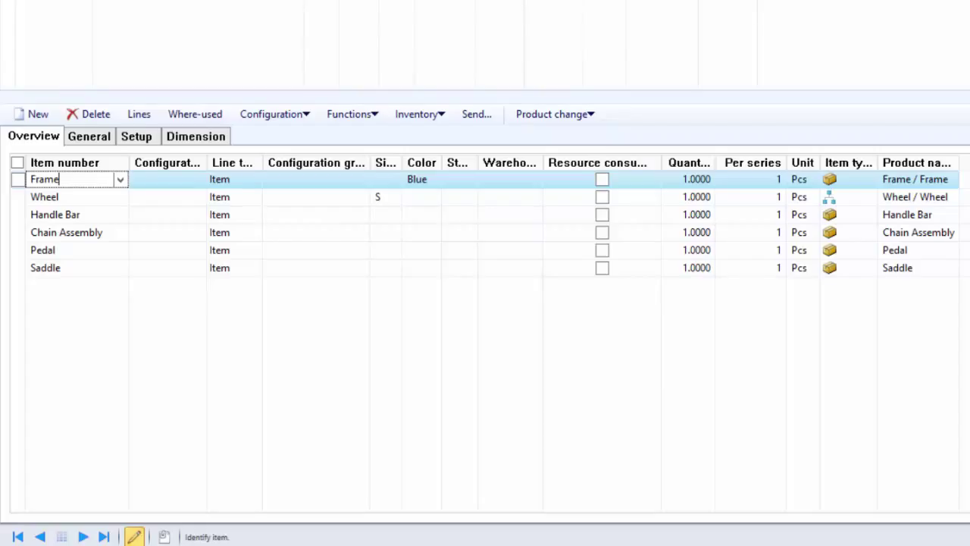
click(167, 179)
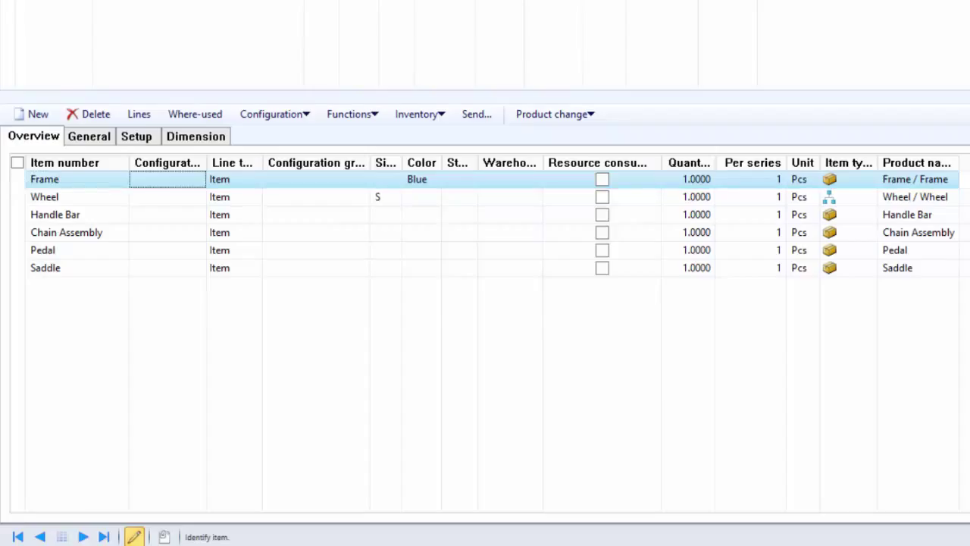
click(136, 136)
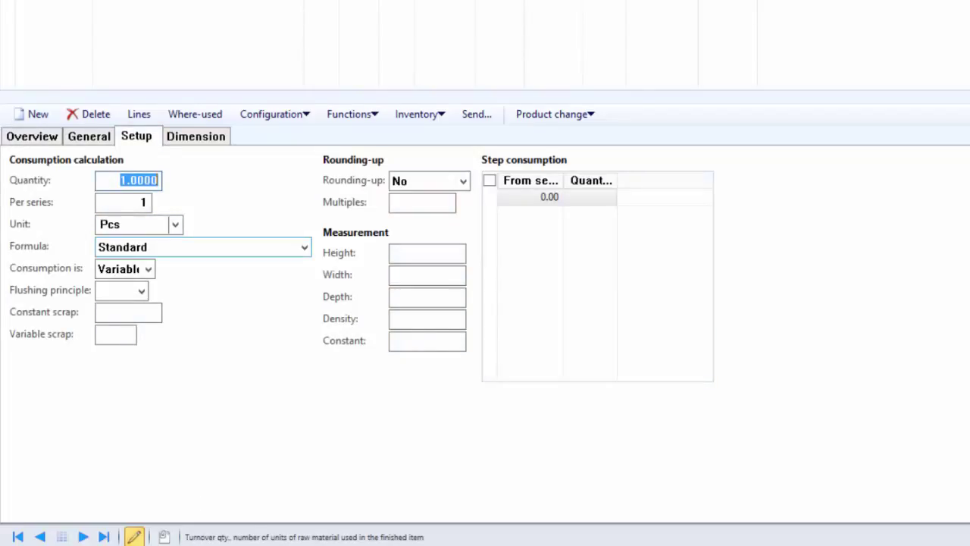
click(128, 312)
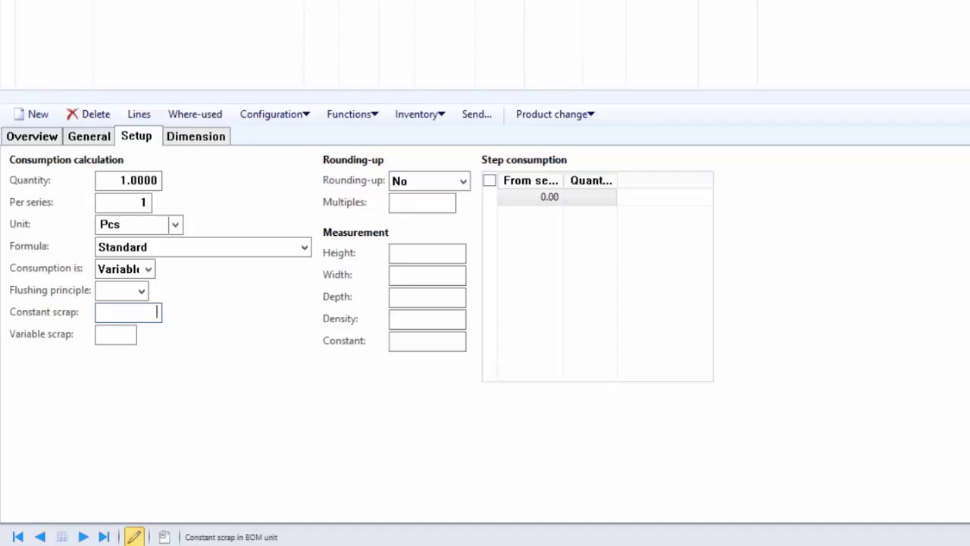
text(1)
key(Tab)
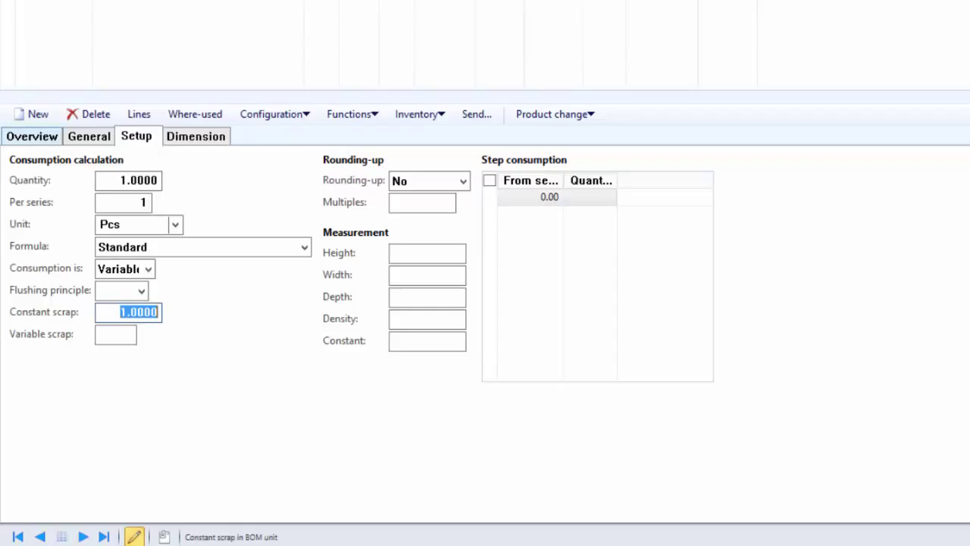
Step: Set the variable scrap of the Chain Assembly BOM line to 1 percent
click(32, 136)
click(66, 232)
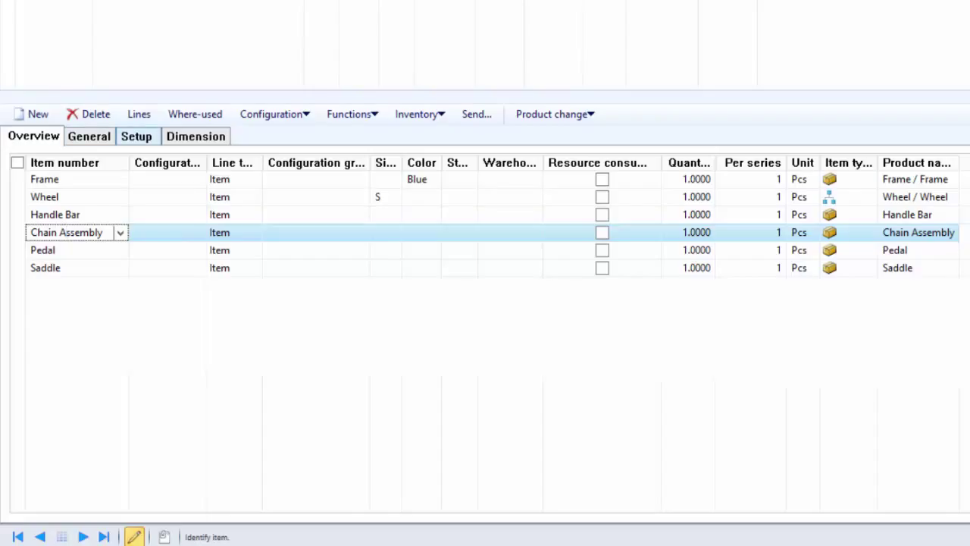
click(137, 135)
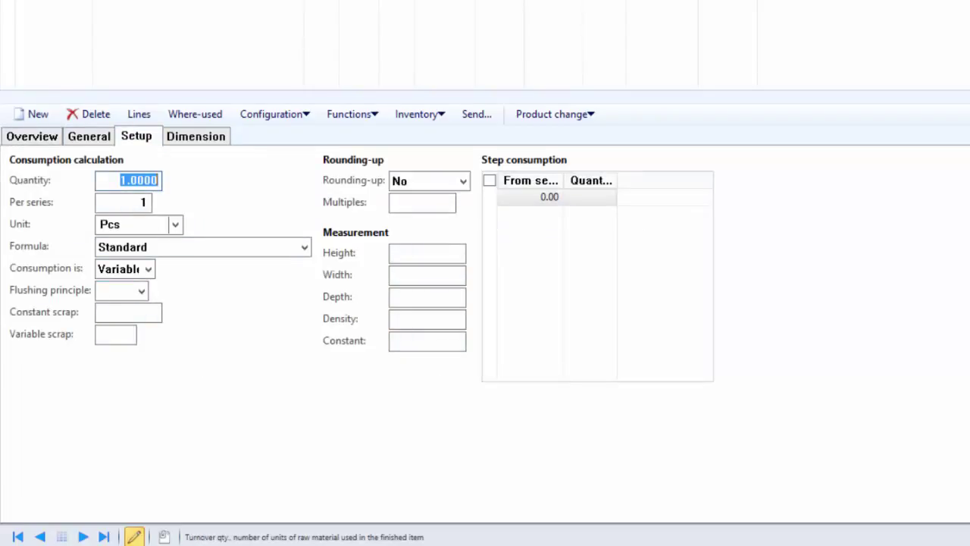
click(115, 334)
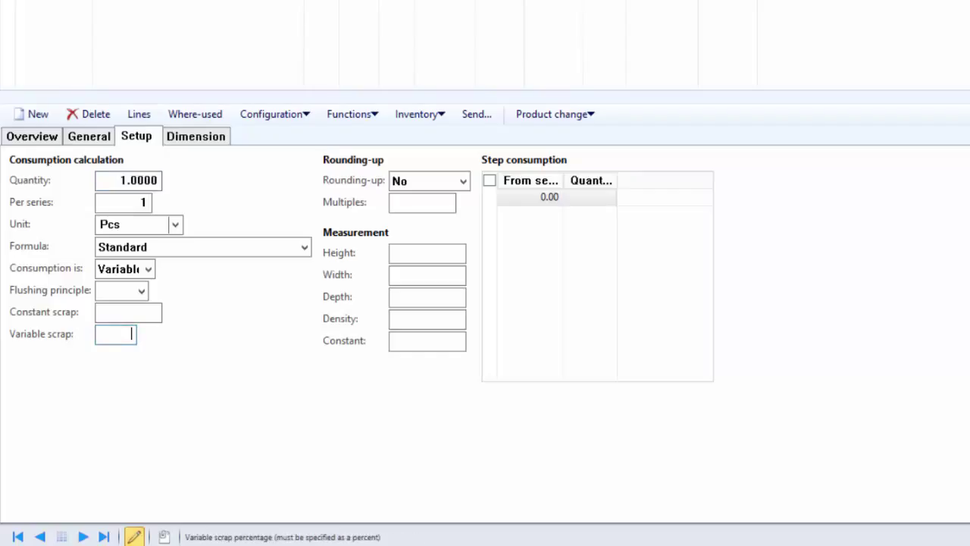
text(1)
click(128, 311)
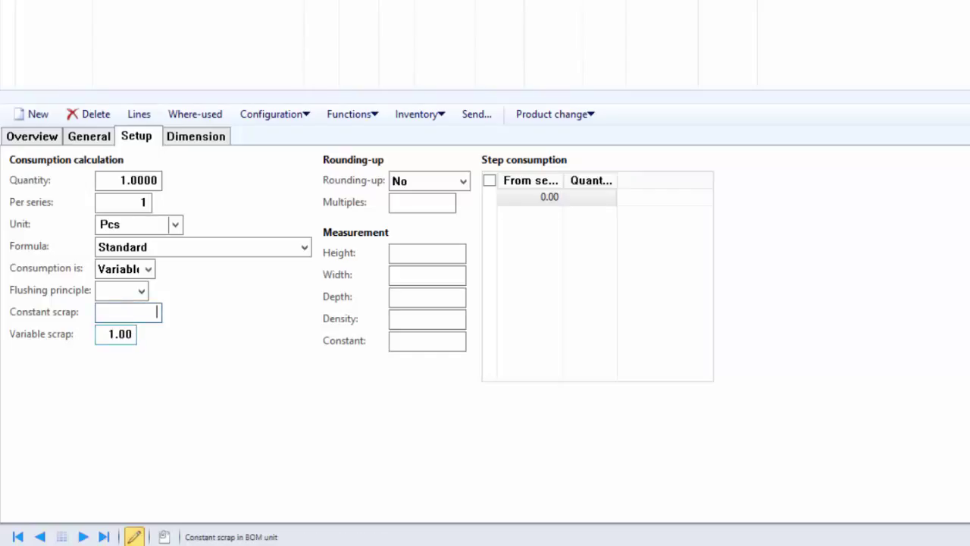
click(108, 334)
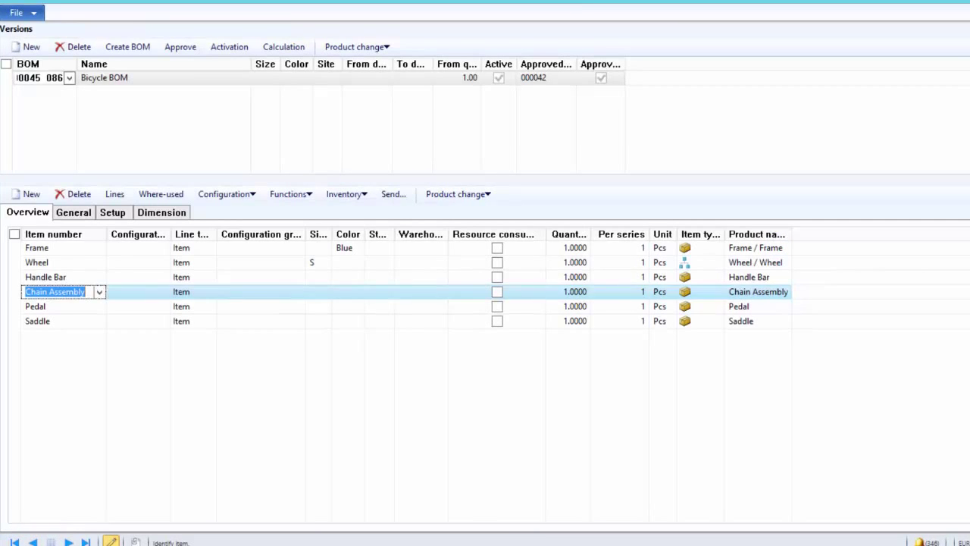
Step: Open the Bicycle's route and inspect the scrap percentage in the operation's setup
click(41, 78)
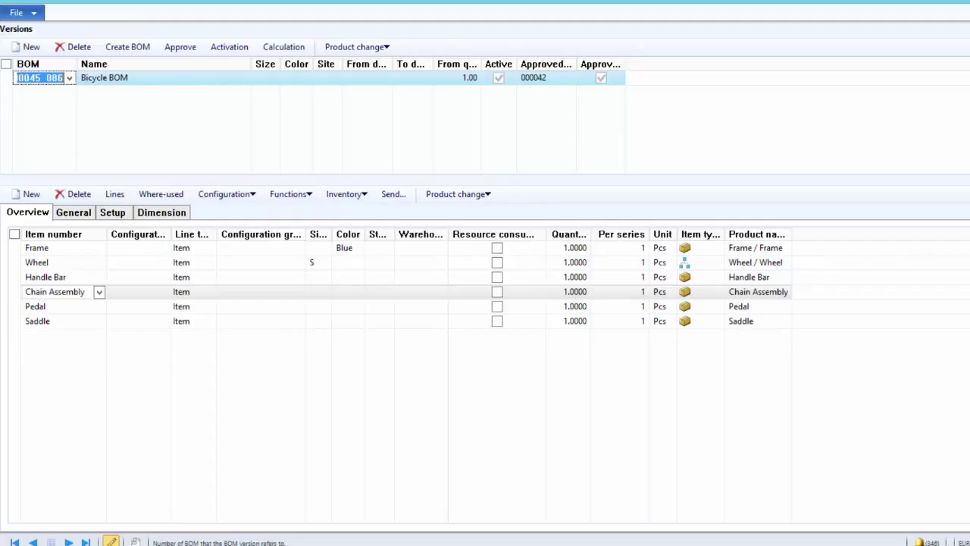
click(49, 248)
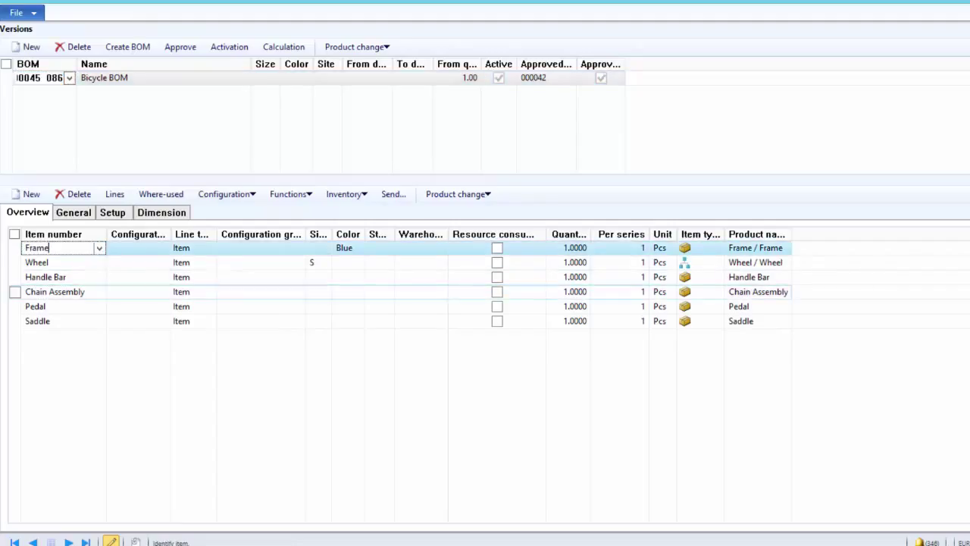
click(65, 292)
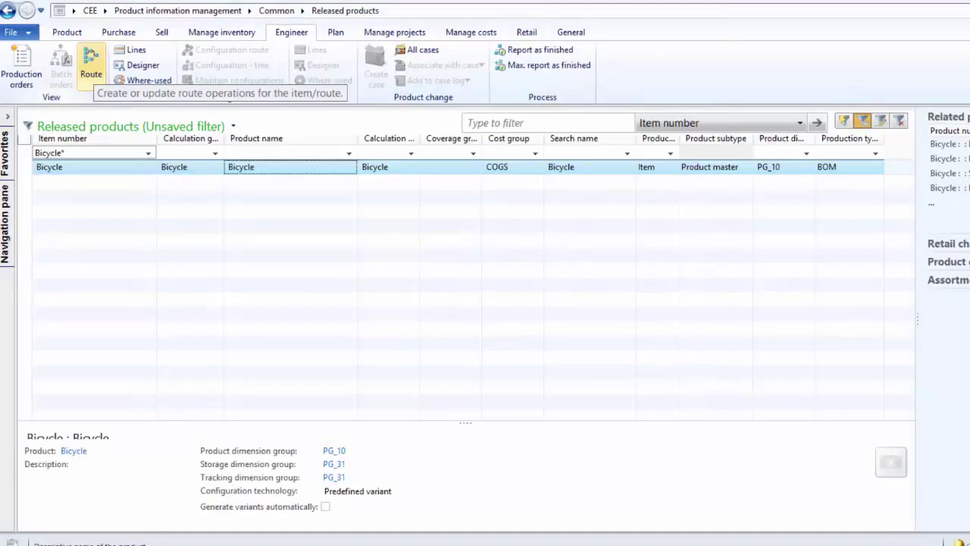
click(90, 66)
click(137, 212)
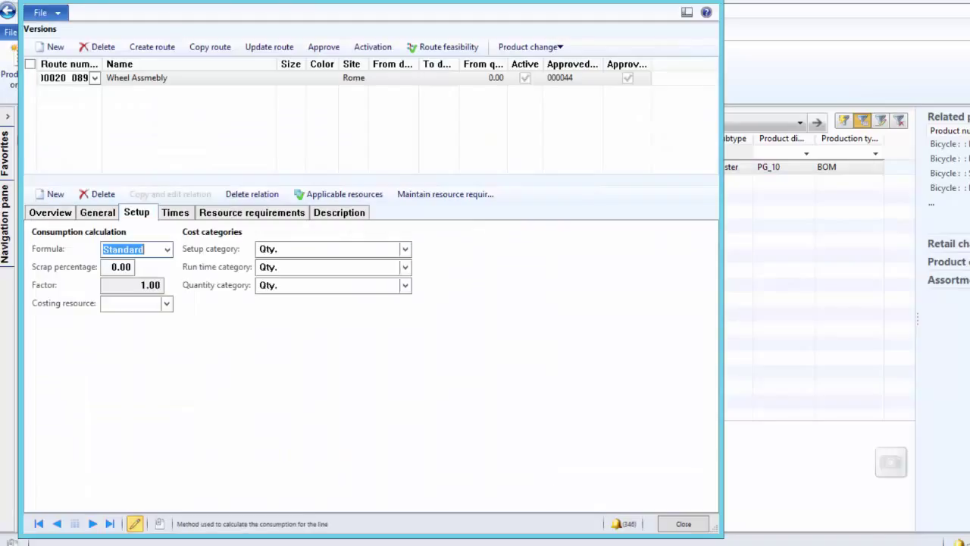
click(111, 267)
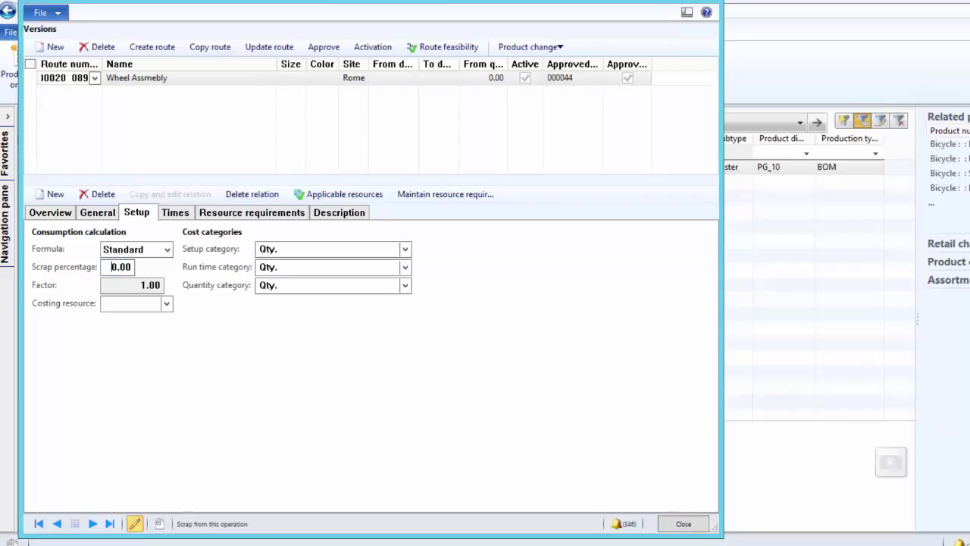
key(Escape)
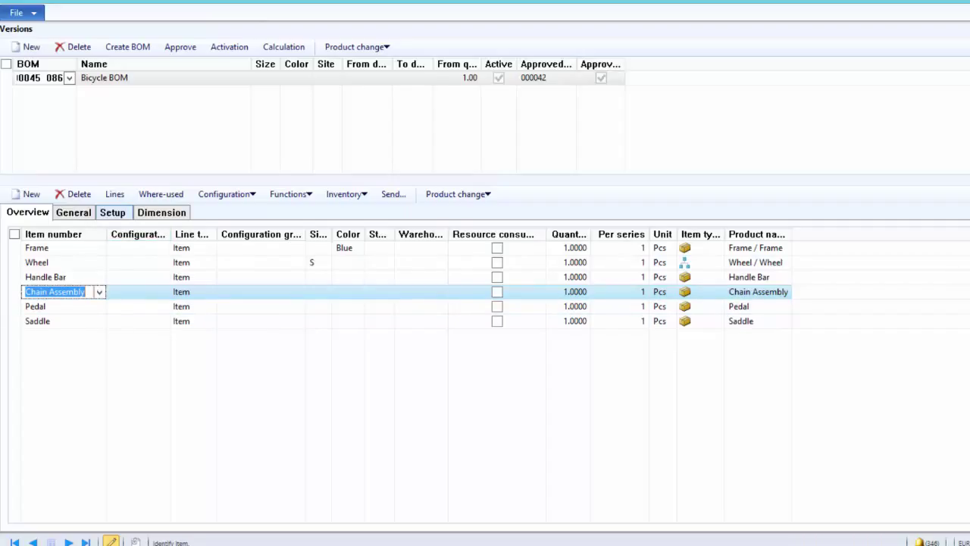
Step: Clear the variable scrap value of the Chain Assembly line in the Bicycle BOM
click(112, 212)
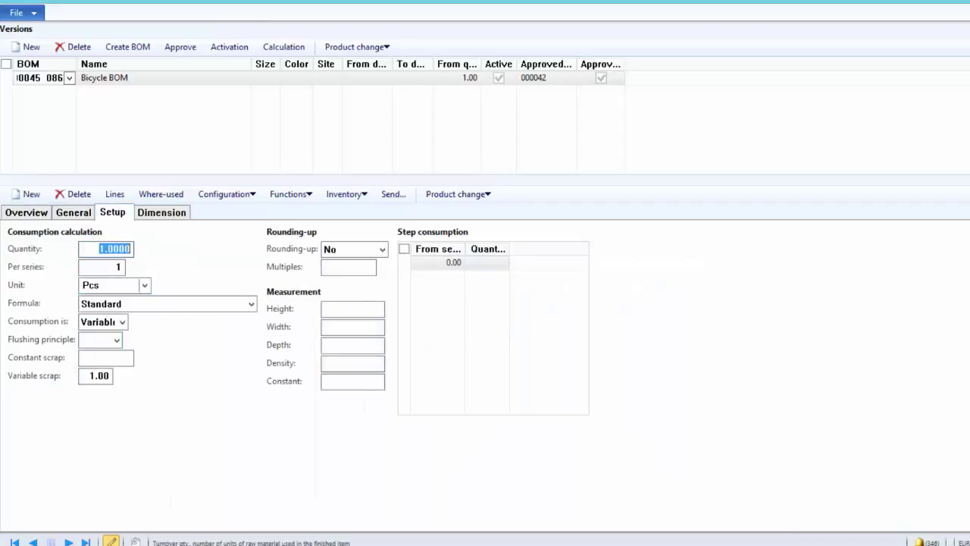
click(90, 375)
key(Delete)
key(Delete)
key(Delete)
key(Delete)
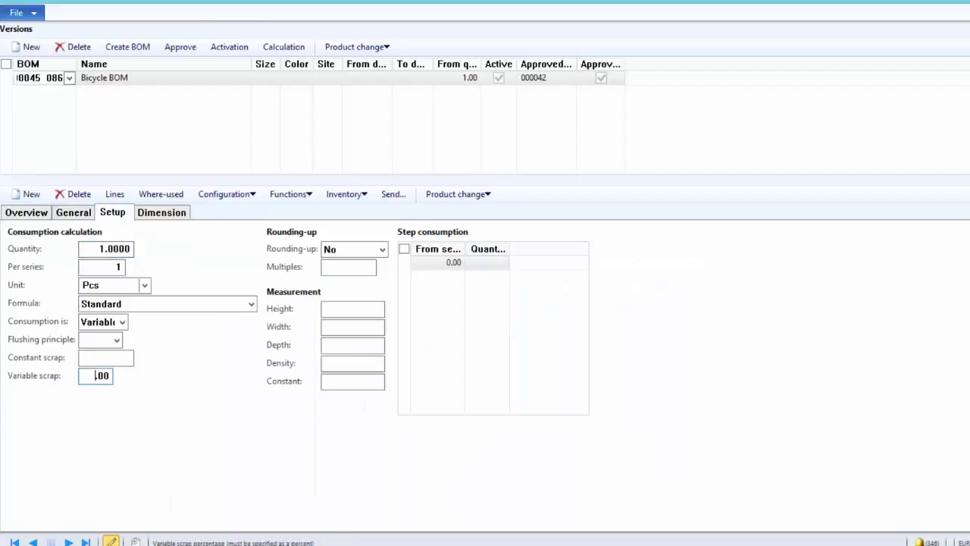
Step: Clear the constant scrap value of the Frame line in the Bicycle BOM
click(26, 212)
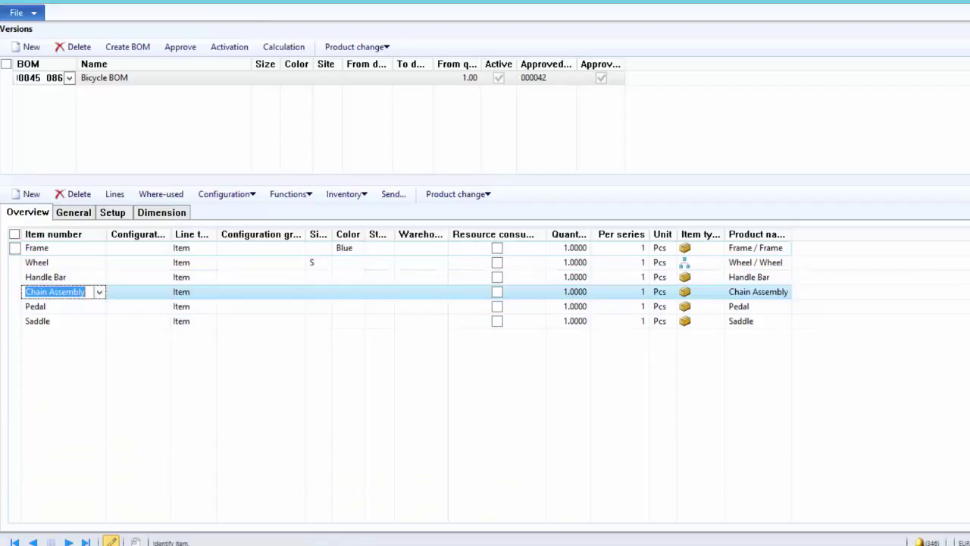
click(53, 248)
click(112, 212)
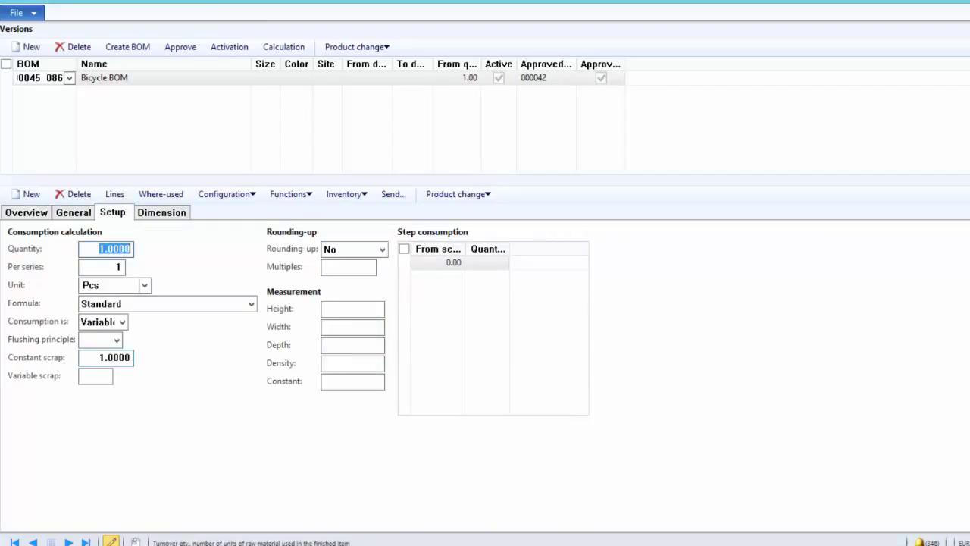
click(105, 358)
key(BackSpace)
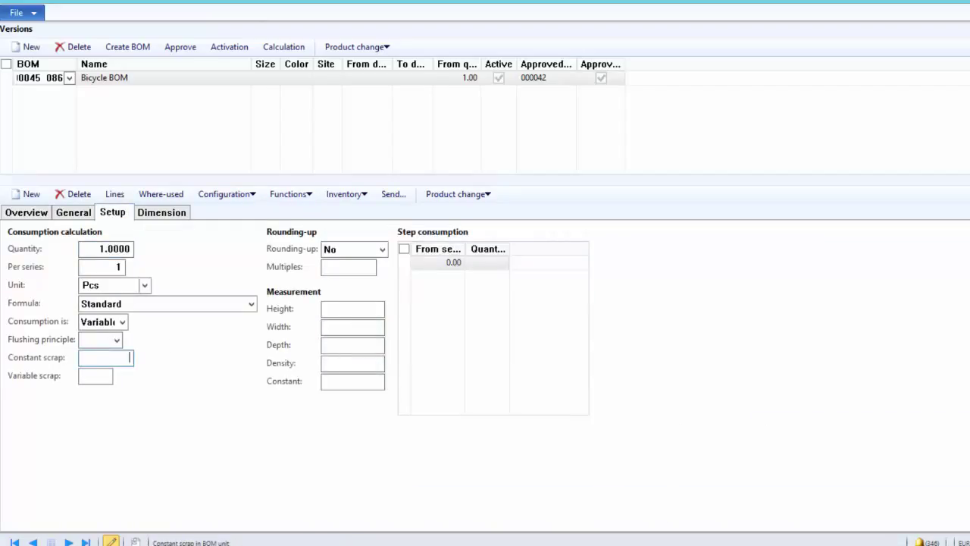
Step: Start an item price calculation for the Bicycle from its cost management, using costing version PC 2015
key(alt+Tab)
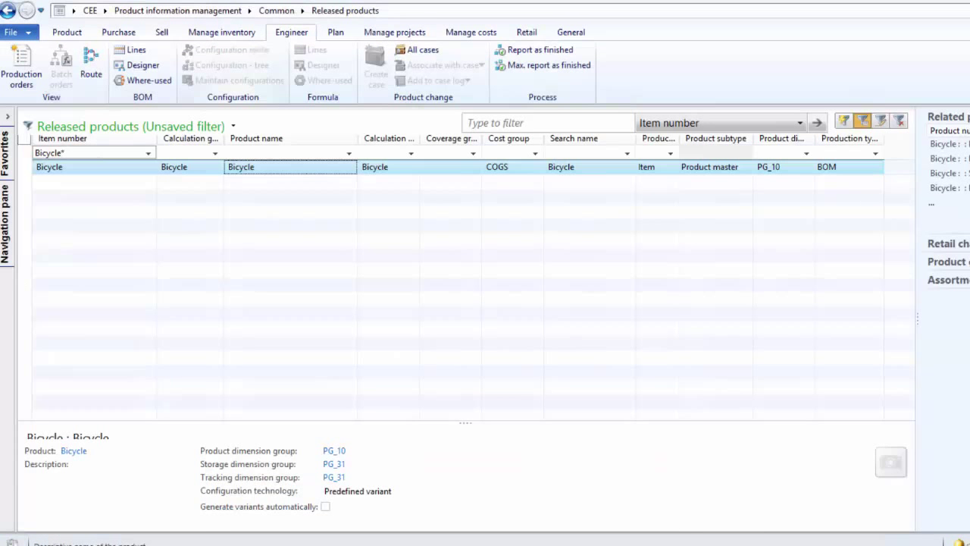
click(470, 32)
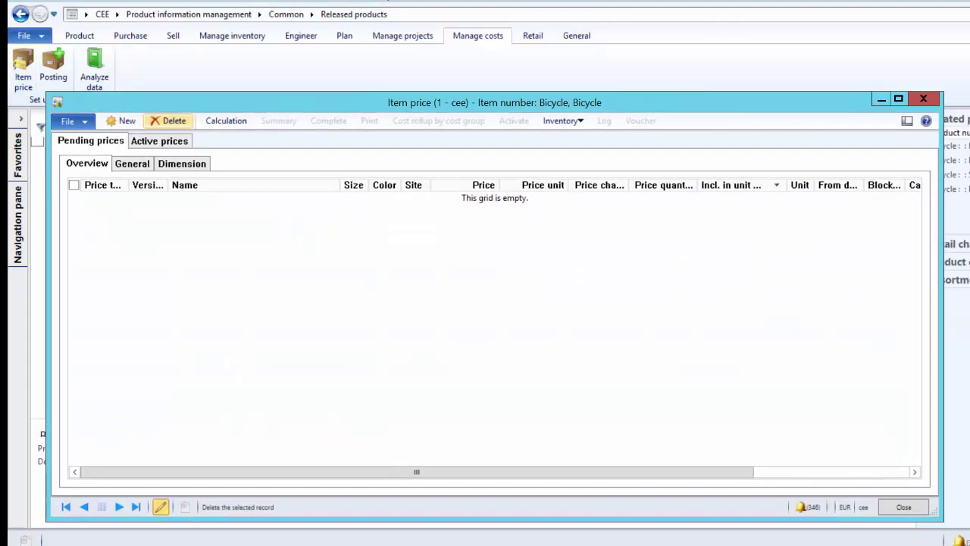
click(226, 120)
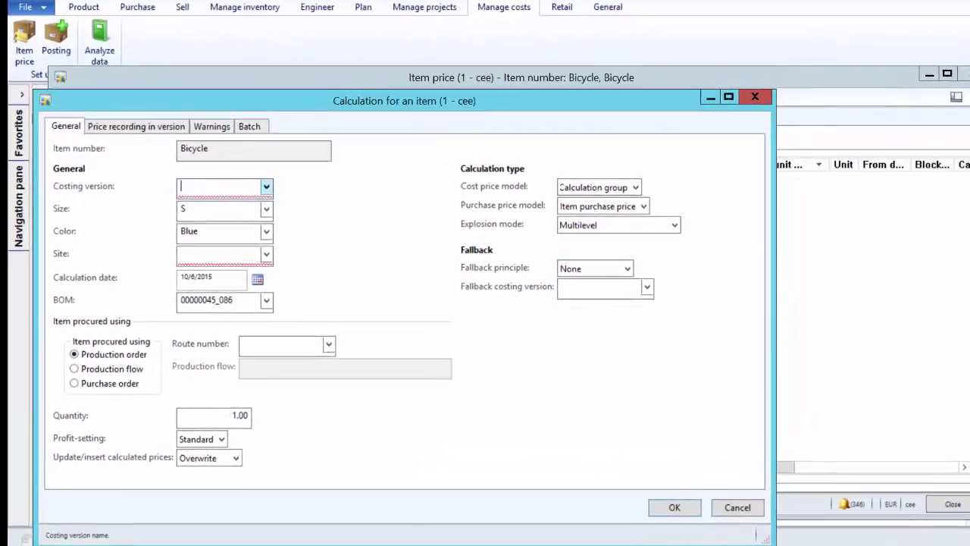
click(271, 179)
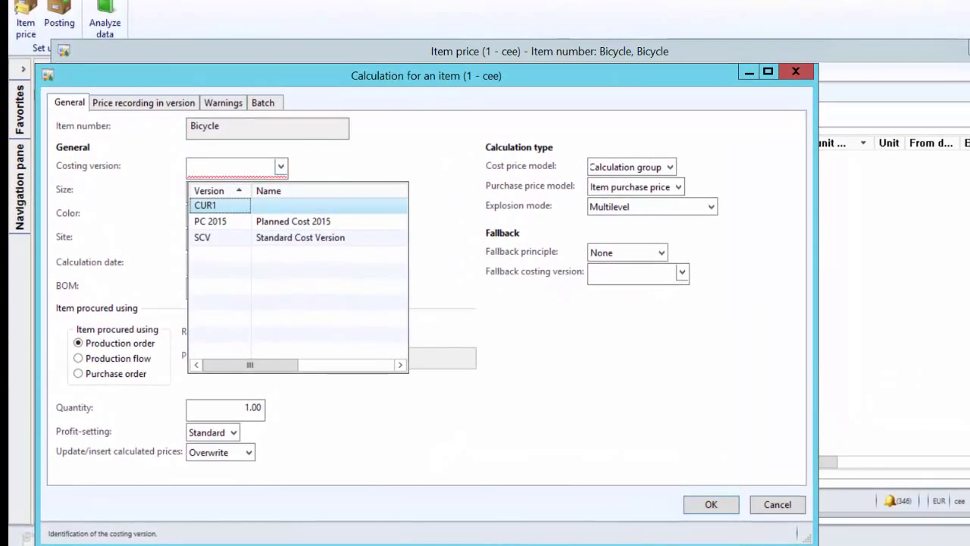
click(213, 234)
Step: Select Rome as the calculation site and run the Bicycle's cost calculation for a quantity of 1
click(280, 238)
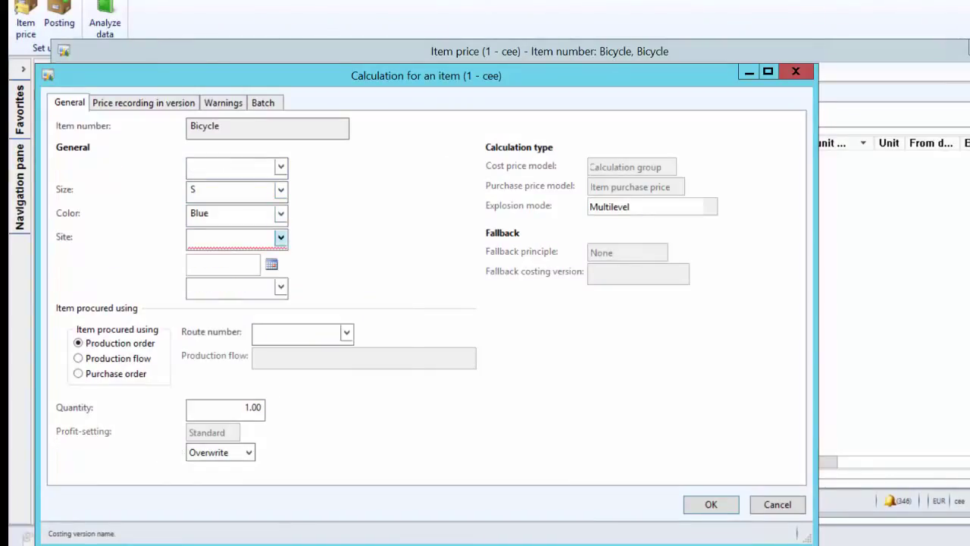
key(Down)
key(Down)
key(Return)
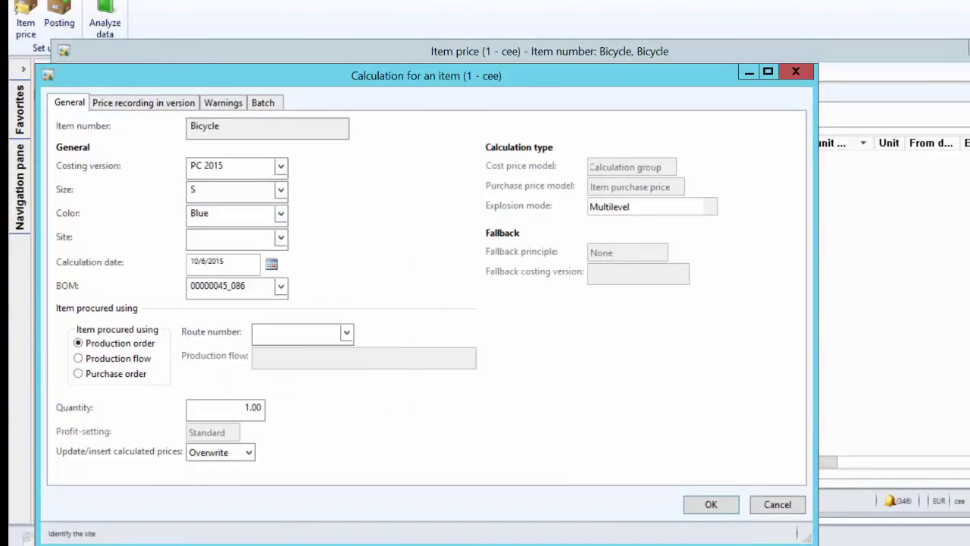
key(Return)
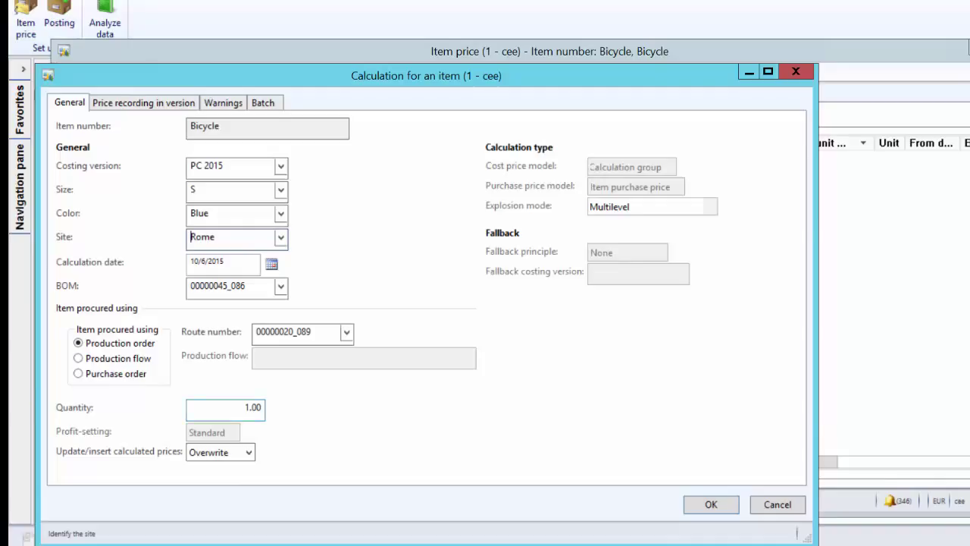
click(245, 408)
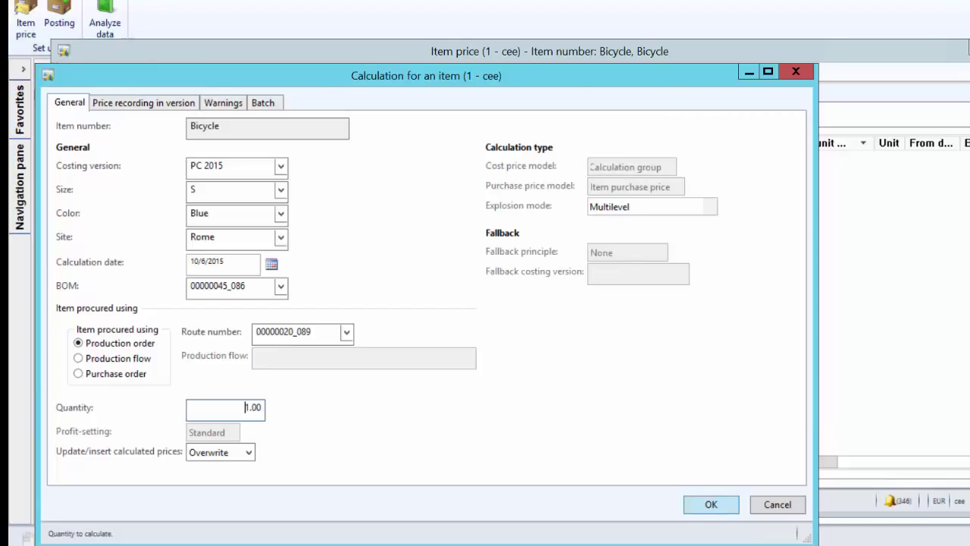
key(Return)
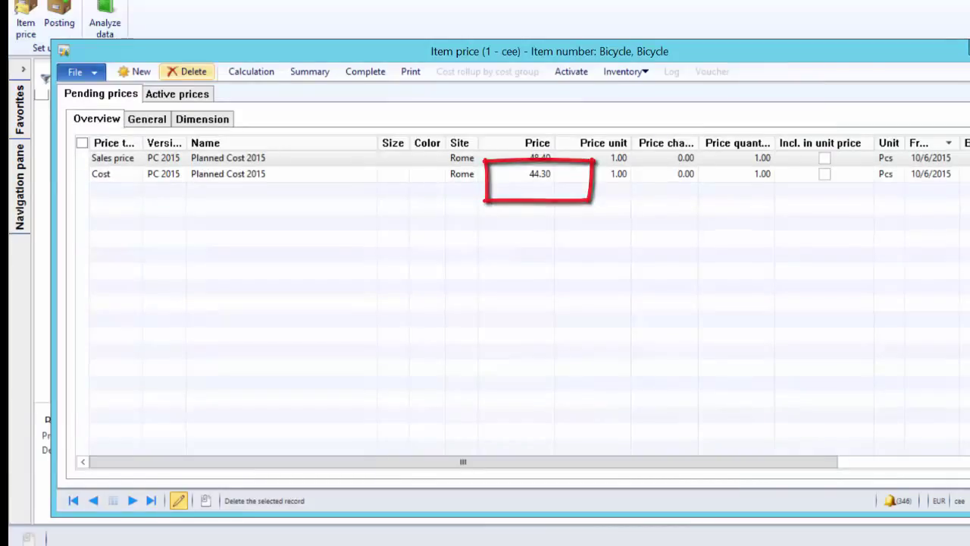
Step: Return to the Bicycle's BOM lines, set the Frame's constant scrap to 1 and save
key(Escape)
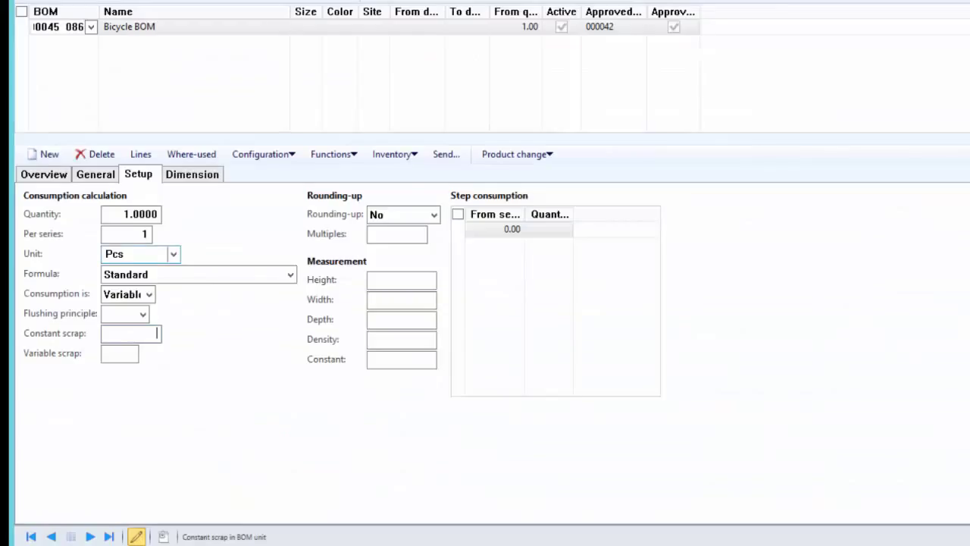
text(1)
key(ctrl+s)
Step: Set the Chain Assembly line's variable scrap to 1 percent and save the BOM line
click(44, 175)
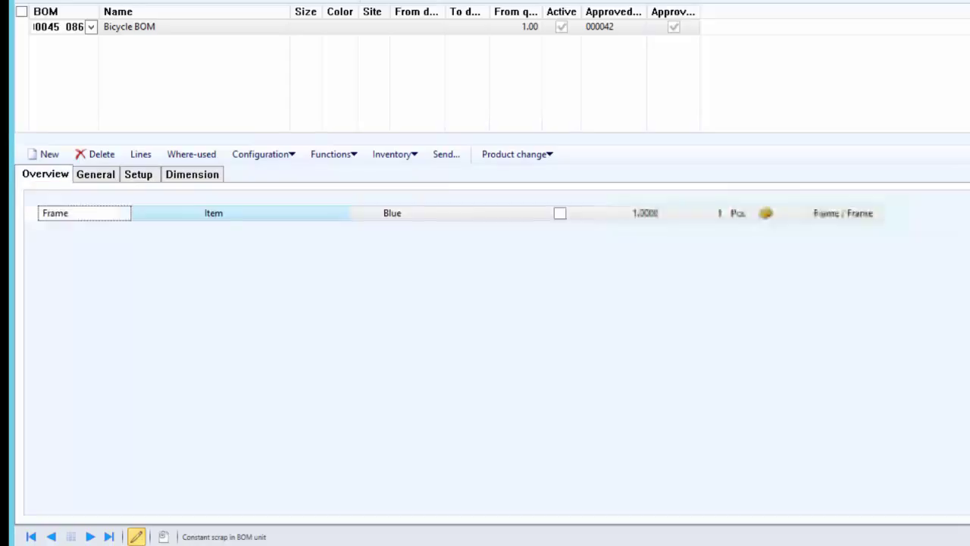
click(108, 261)
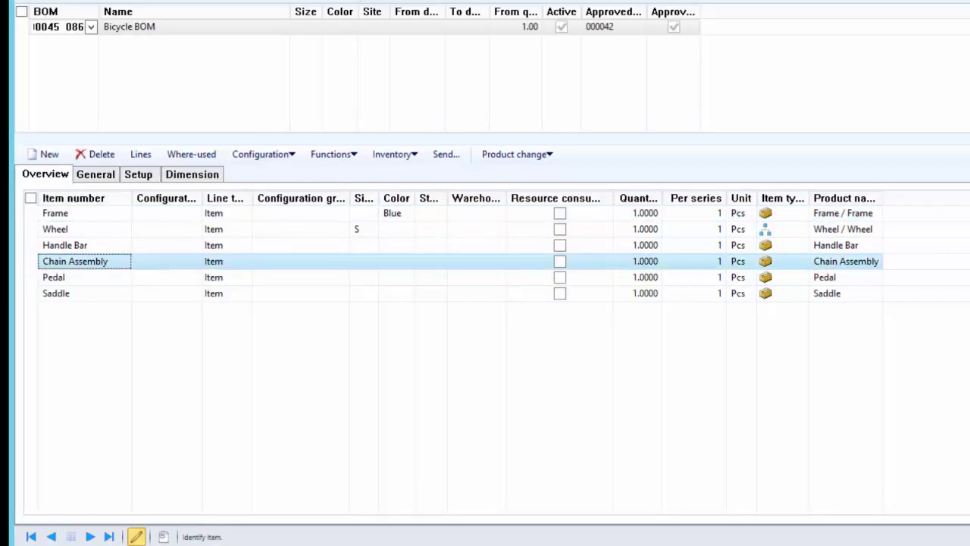
key(ctrl+Page_Down)
key(ctrl+Page_Down)
key(Tab)
text(1)
key(ctrl+s)
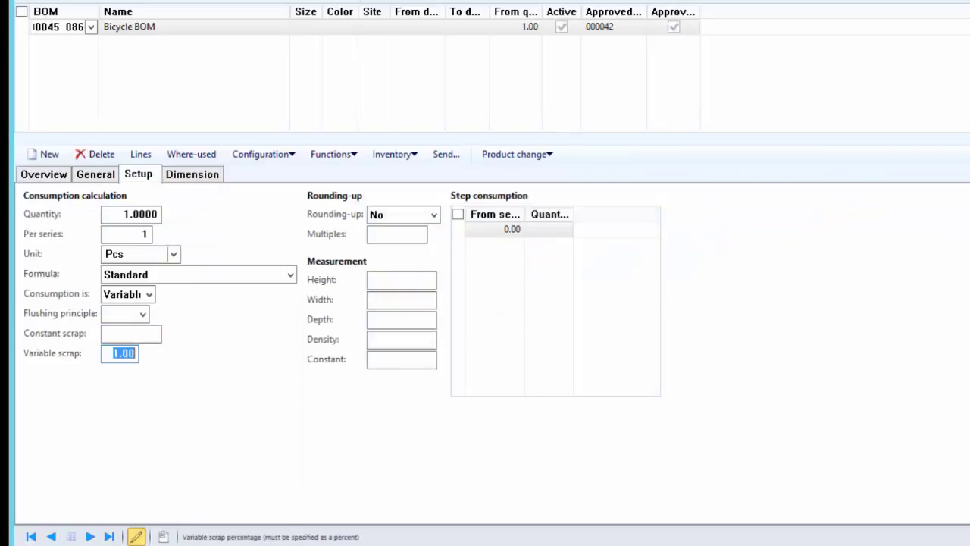
Step: Return to the Bicycle's item prices and rerun its cost calculation with costing version PC 2015 for a quantity of 10
mouse_move(570, 542)
click(819, 481)
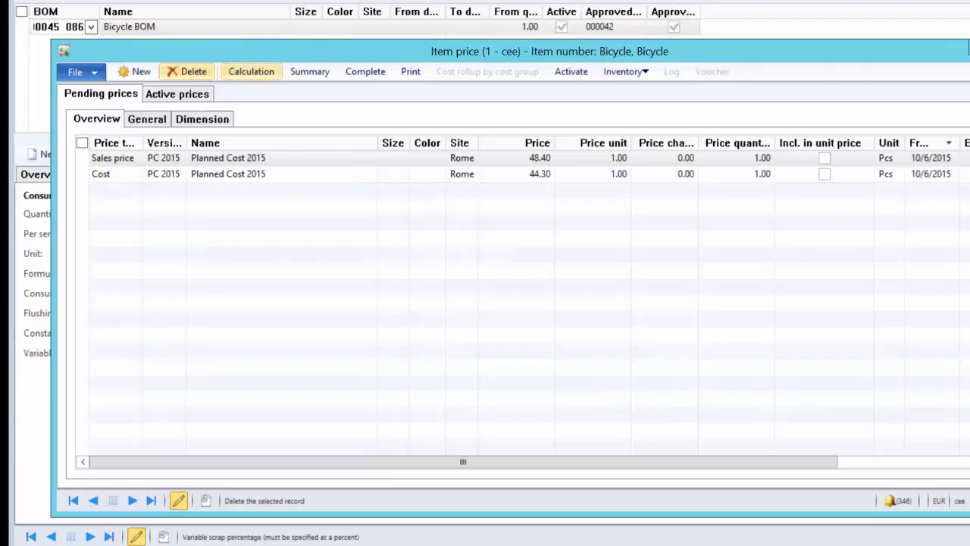
click(250, 72)
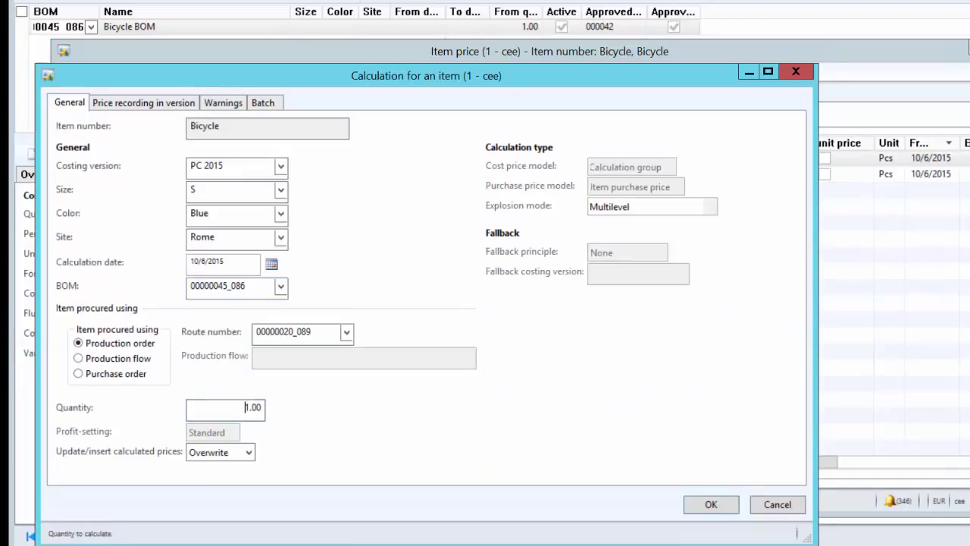
key(Delete)
key(Delete)
key(Delete)
key(Delete)
text(10)
key(Tab)
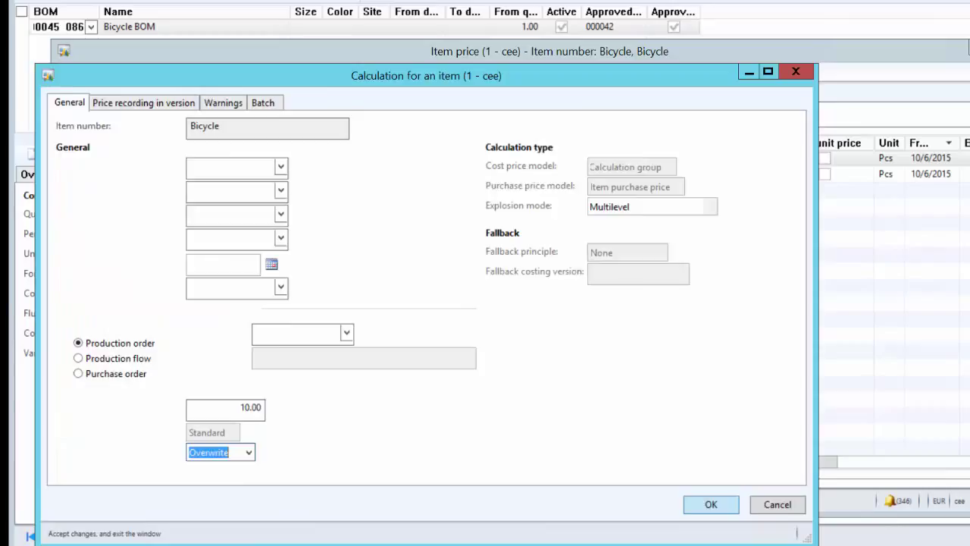
click(711, 504)
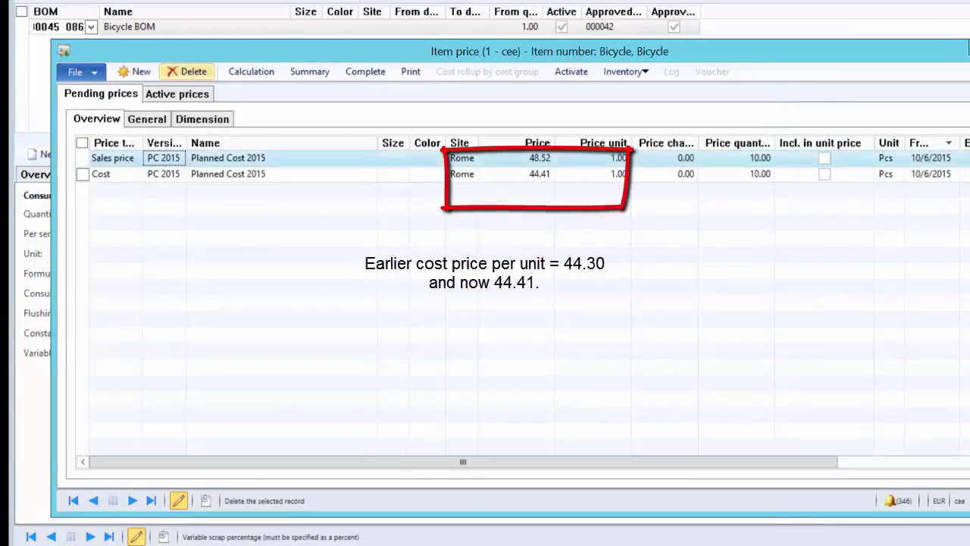
Step: Open the complete calculation of the Bicycle's pending cost price and examine the Frame and Chain Assembly consumption and cost per unit
click(515, 173)
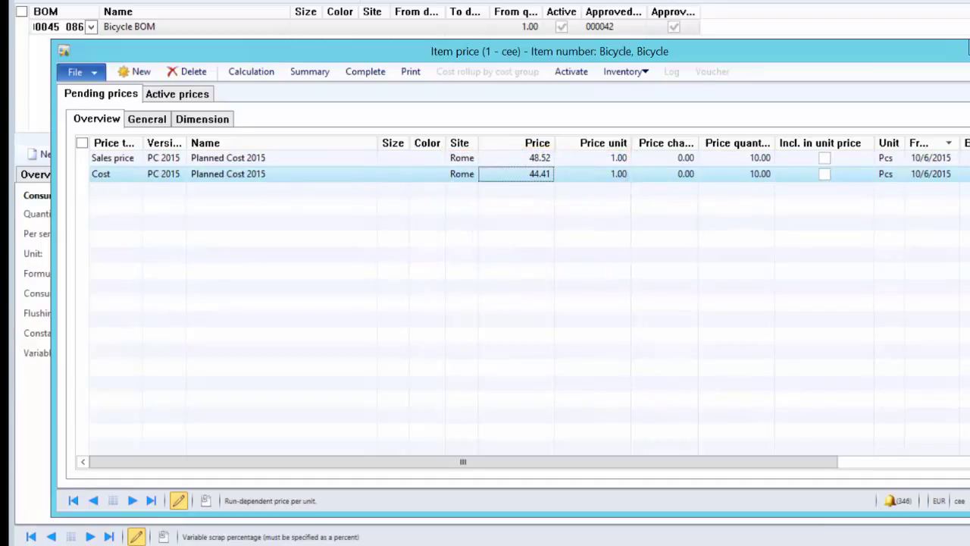
click(365, 71)
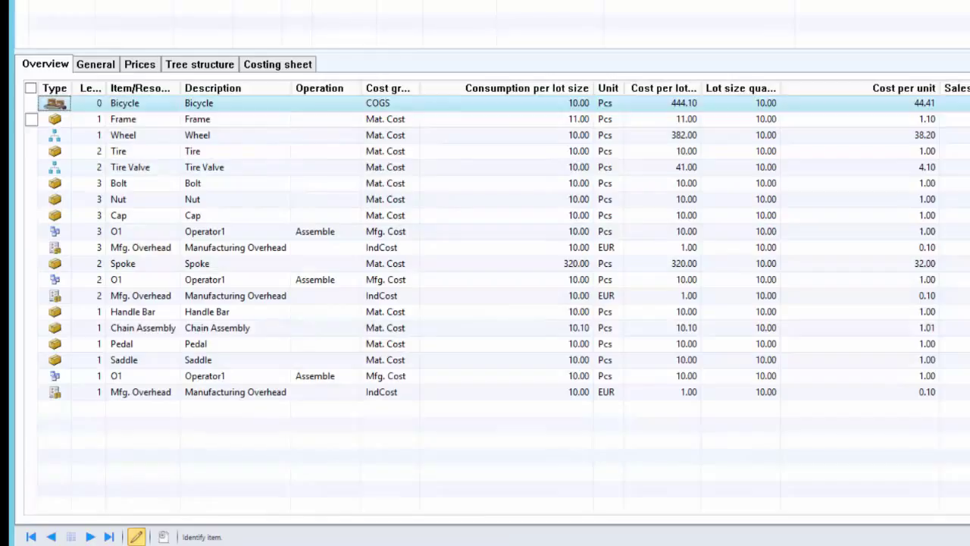
click(234, 119)
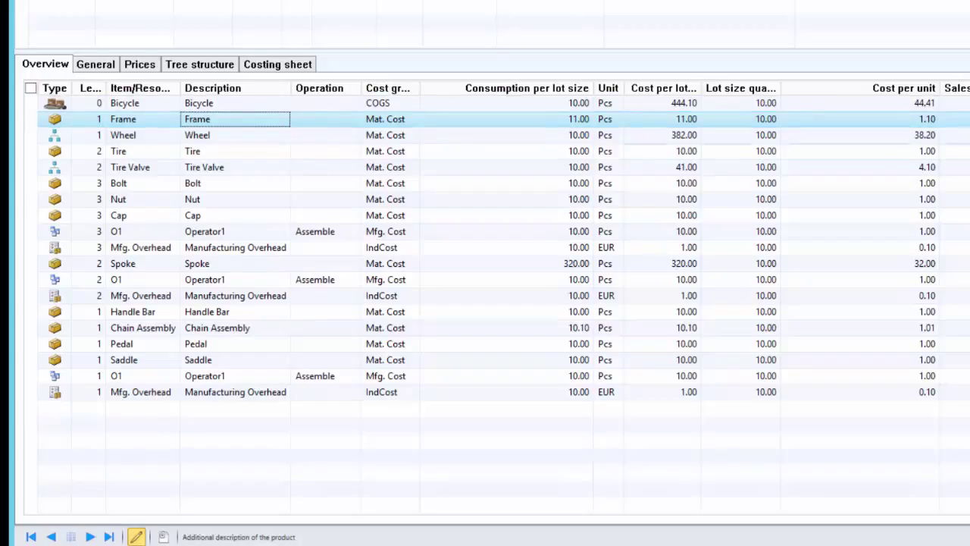
click(235, 327)
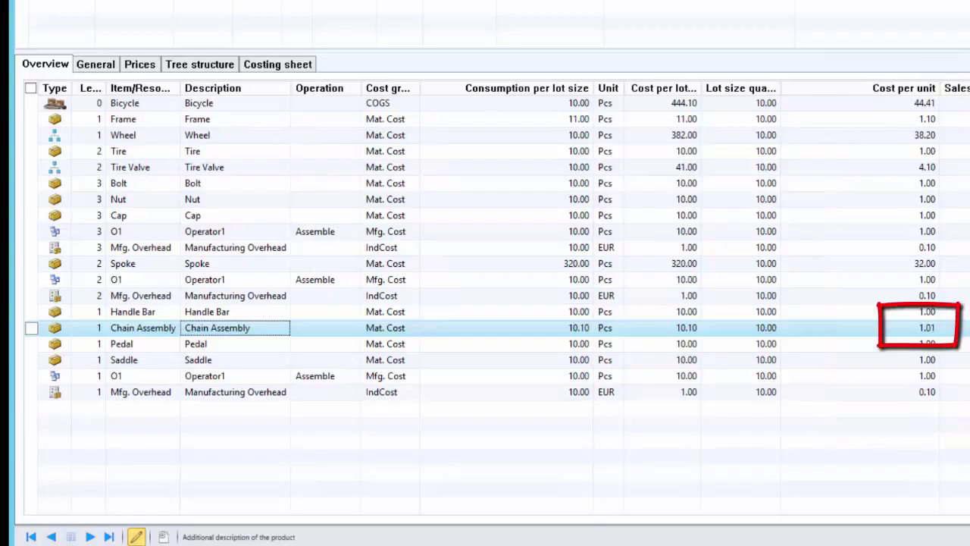
click(859, 119)
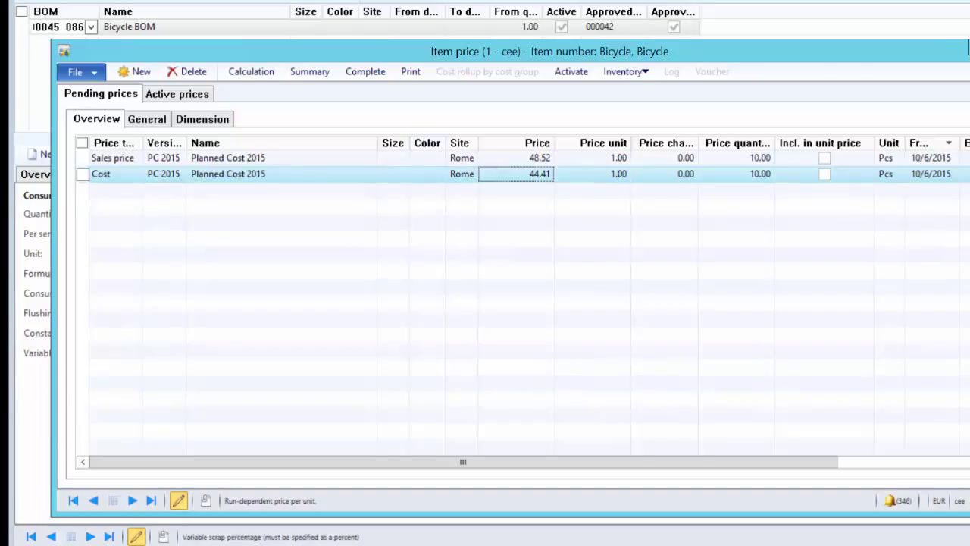
Step: Recalculate the Bicycle's item price at site Rome with costing version PC 2015 for a quantity of 100
click(251, 71)
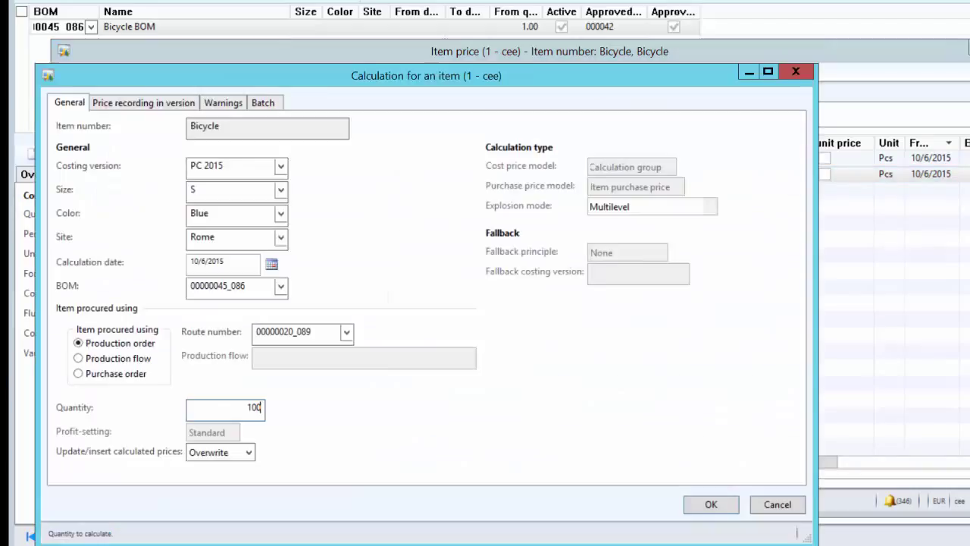
key(Return)
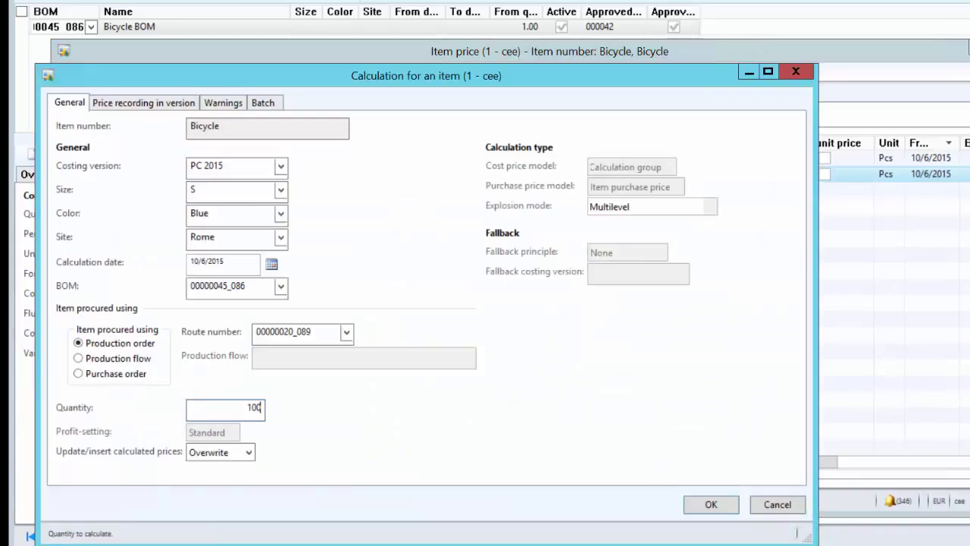
key(Return)
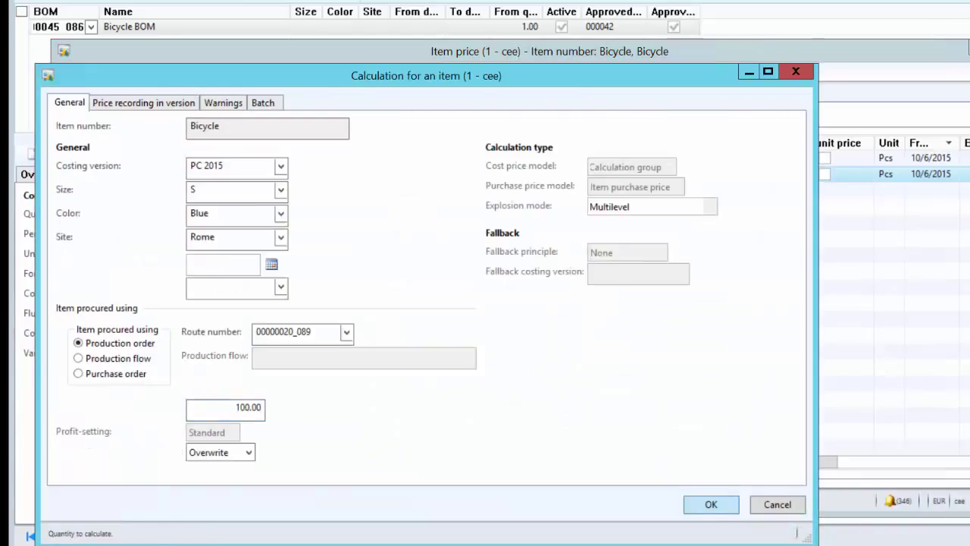
Step: Open the recalculated cost price's complete calculation and compare how scrap affects the Frame and Chain Assembly at the 100-piece lot size
click(515, 174)
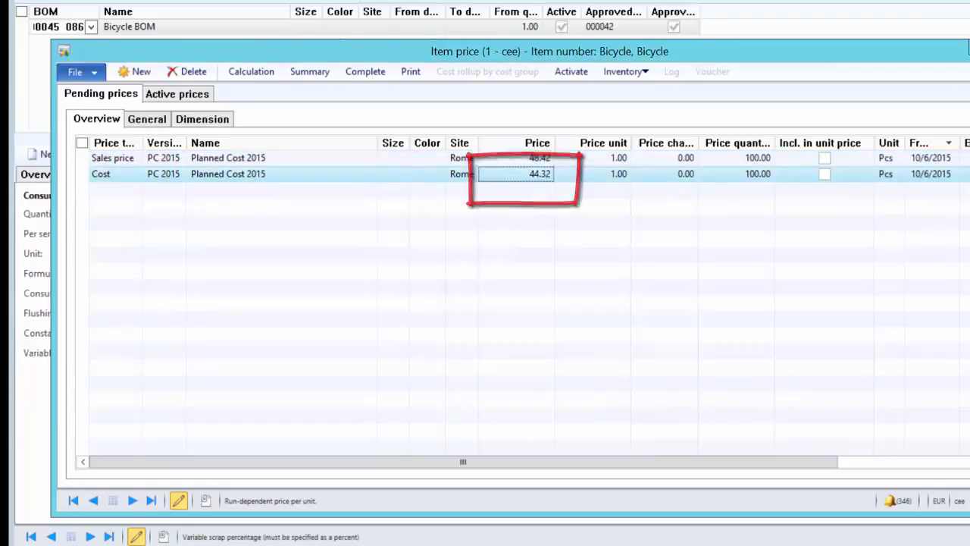
click(366, 71)
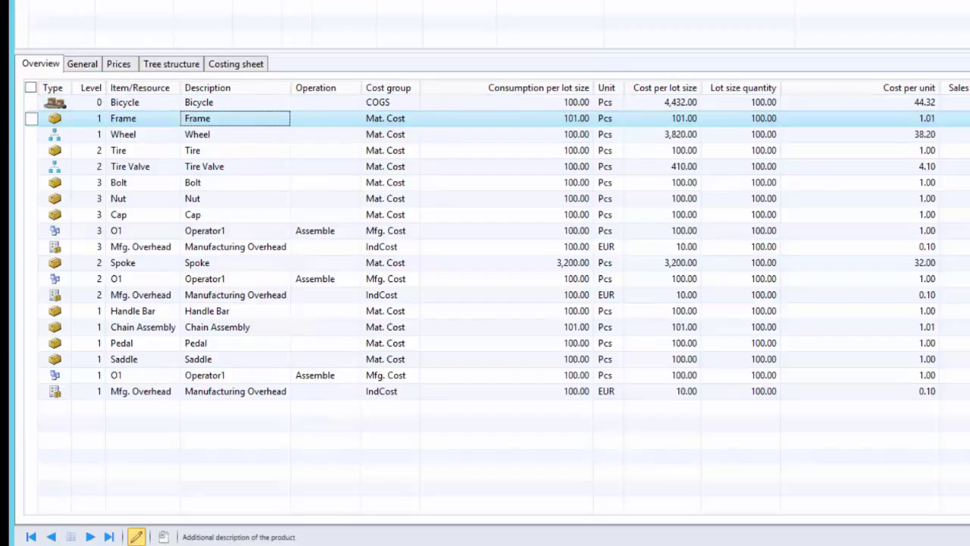
click(218, 327)
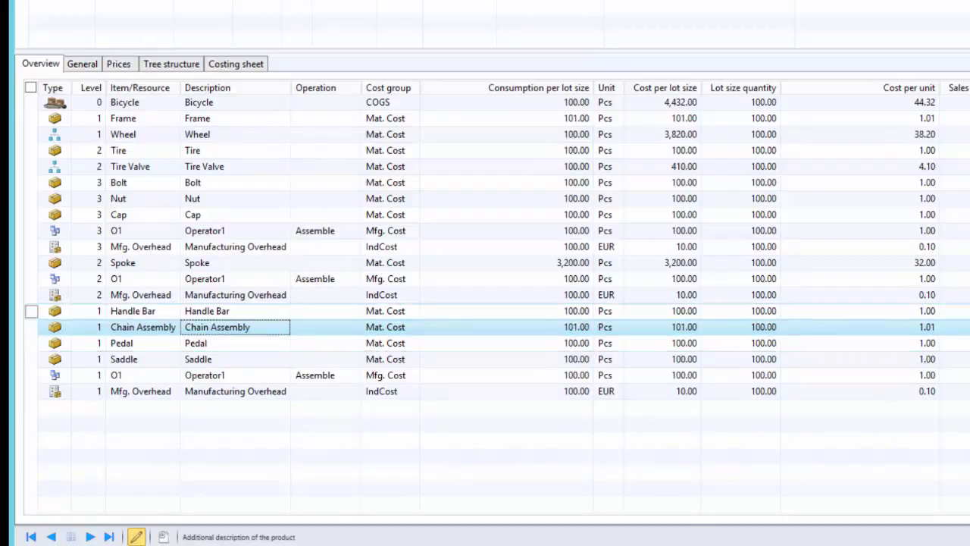
click(860, 118)
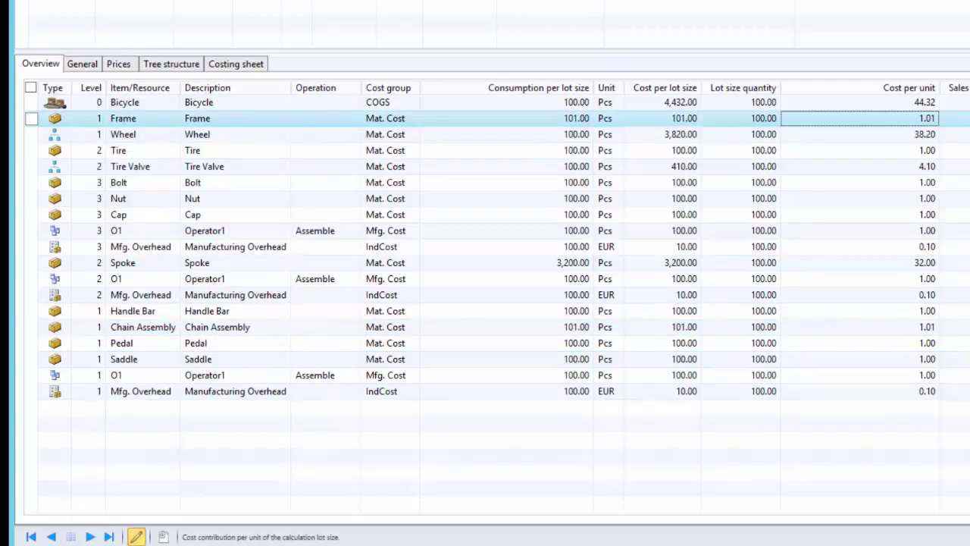
click(506, 118)
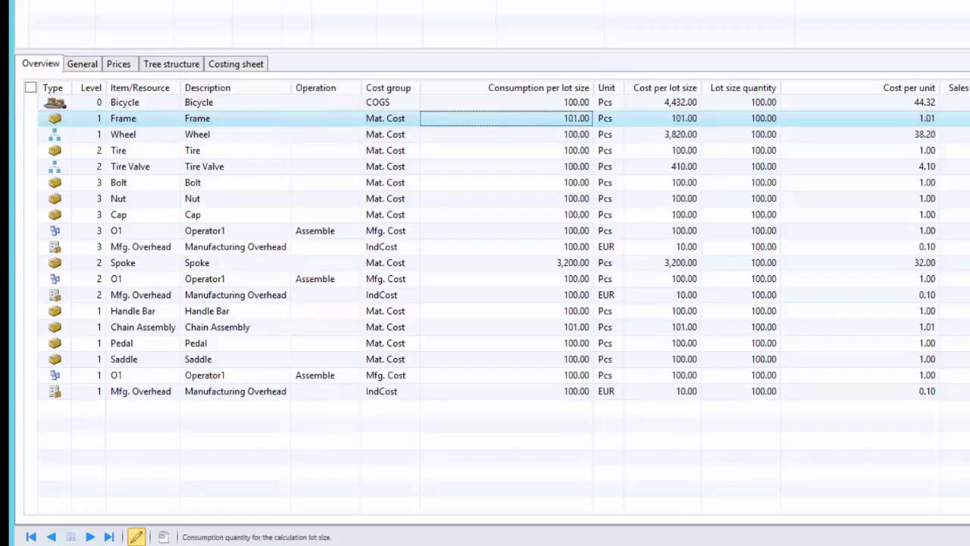